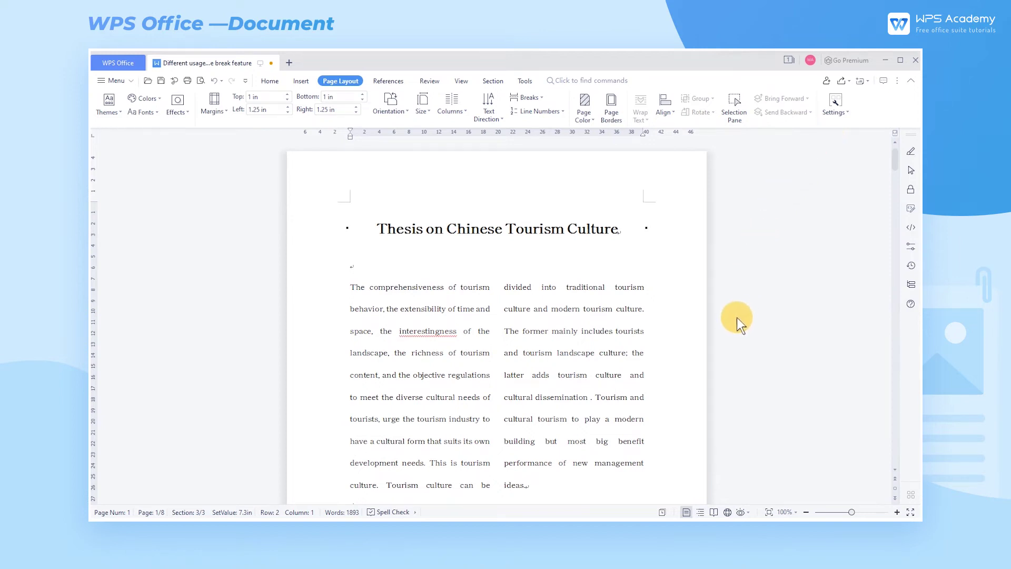
- Insert a page break before the heading 'The relationship between tourism and culture'
{"action": "scroll", "coordinate": [737, 318], "scroll_direction": "down", "scroll_amount": 4}
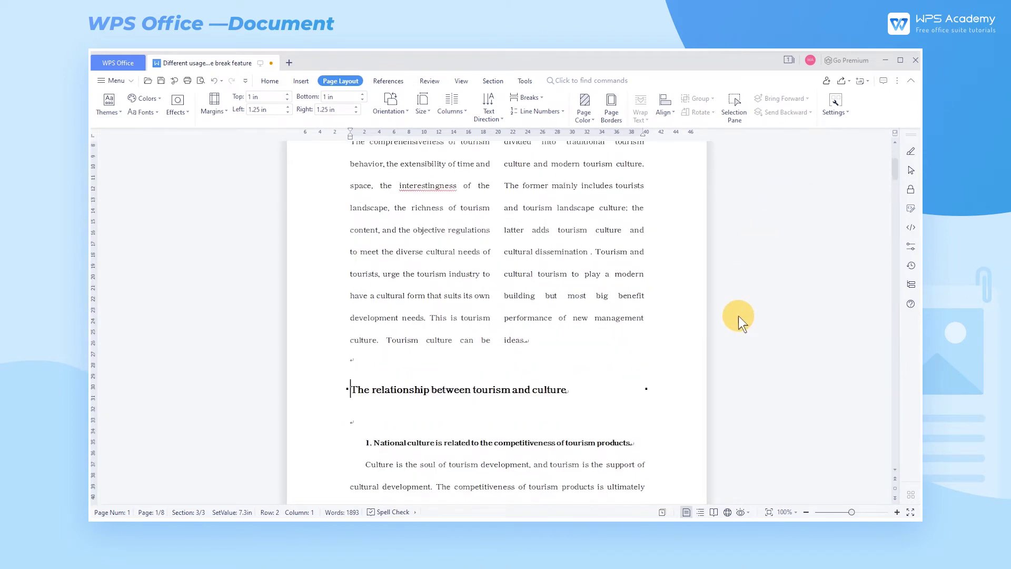
{"action": "scroll", "coordinate": [739, 316], "scroll_direction": "down", "scroll_amount": 4}
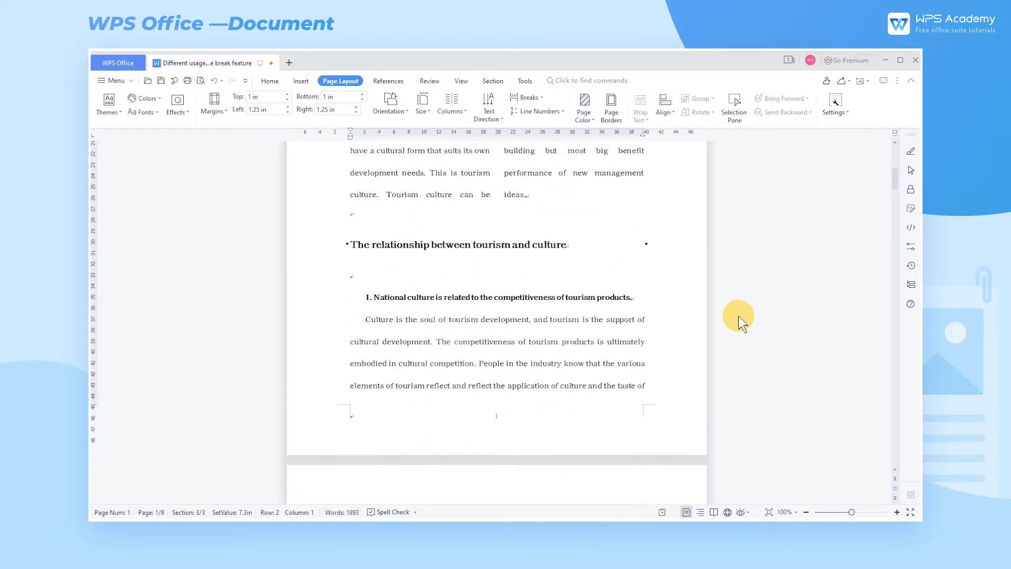
{"action": "scroll", "coordinate": [739, 316], "scroll_direction": "down", "scroll_amount": 1}
{"action": "scroll", "coordinate": [739, 316], "scroll_direction": "down", "scroll_amount": 1}
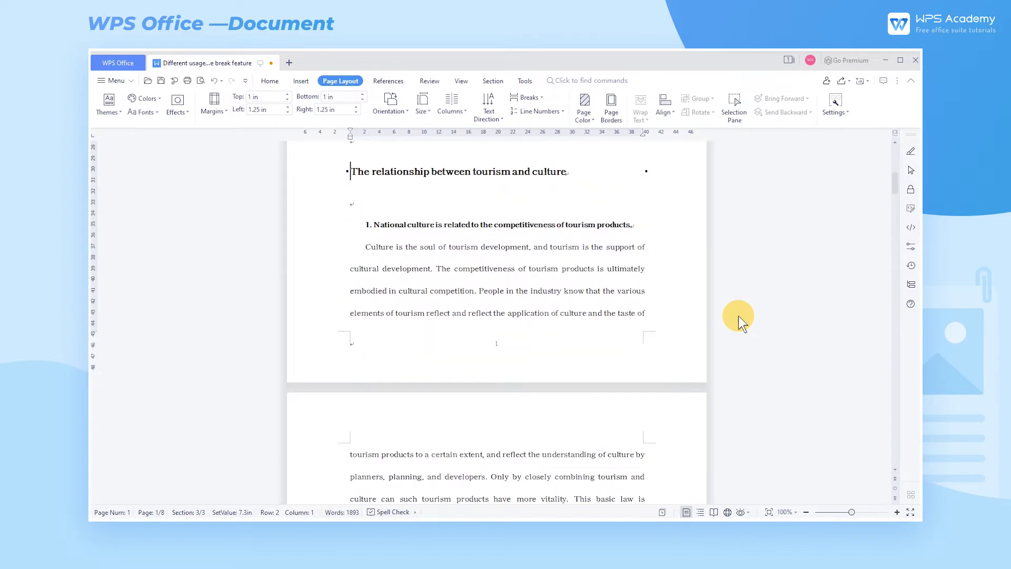
{"action": "scroll", "coordinate": [739, 316], "scroll_direction": "down", "scroll_amount": 7}
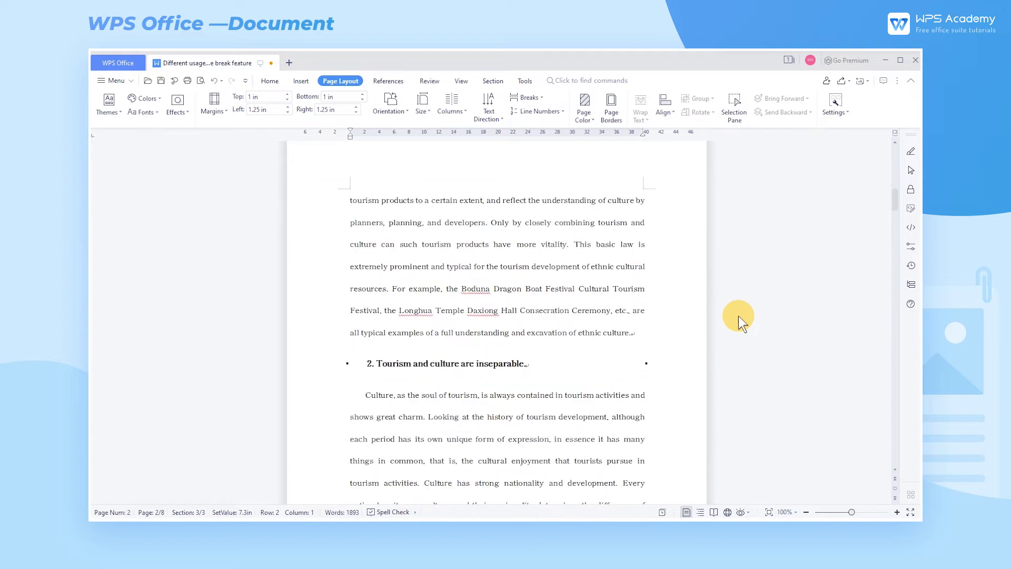
{"action": "scroll", "coordinate": [739, 316], "scroll_direction": "down", "scroll_amount": 6}
{"action": "scroll", "coordinate": [739, 317], "scroll_direction": "up", "scroll_amount": 8}
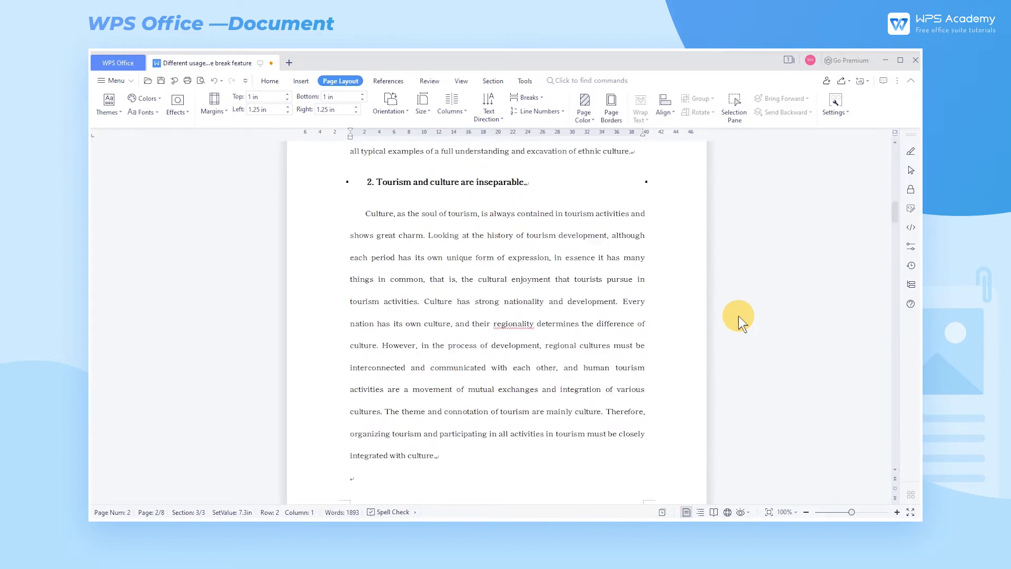
{"action": "scroll", "coordinate": [739, 316], "scroll_direction": "up", "scroll_amount": 7}
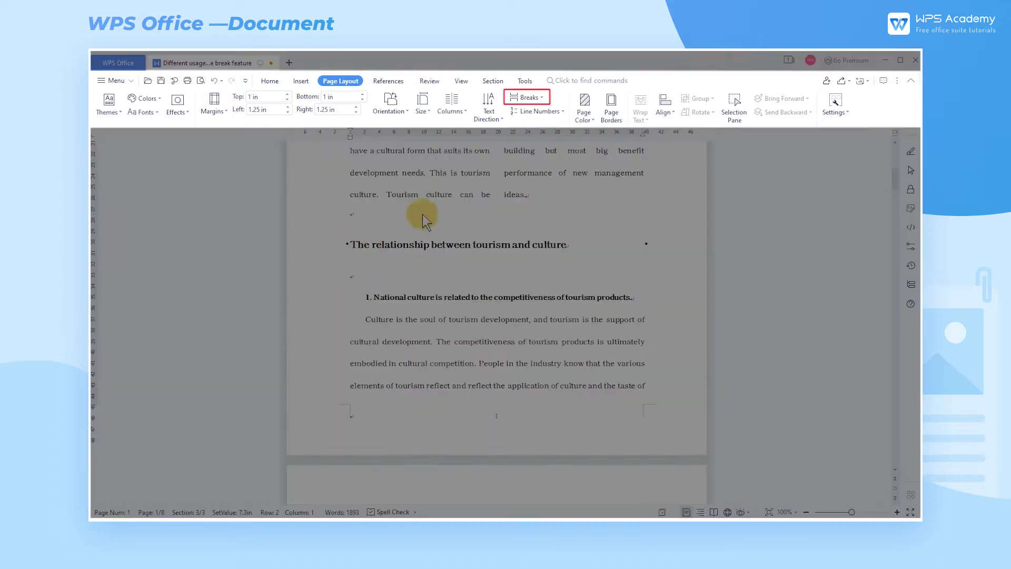
{"action": "left_click", "coordinate": [525, 98]}
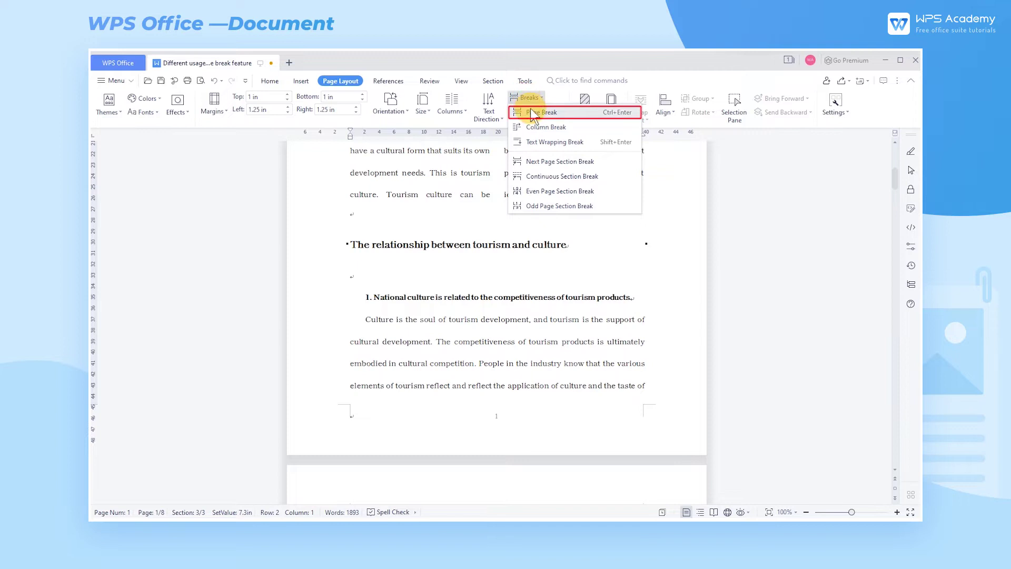
{"action": "left_click", "coordinate": [534, 113]}
{"action": "scroll", "coordinate": [560, 374], "scroll_direction": "down", "scroll_amount": 3}
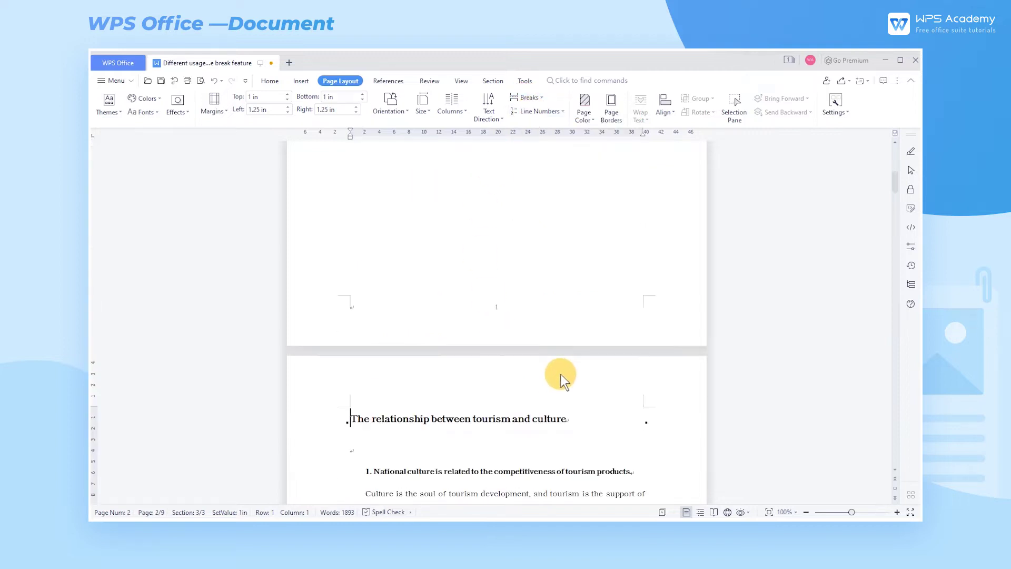
{"action": "scroll", "coordinate": [578, 355], "scroll_direction": "down", "scroll_amount": 1}
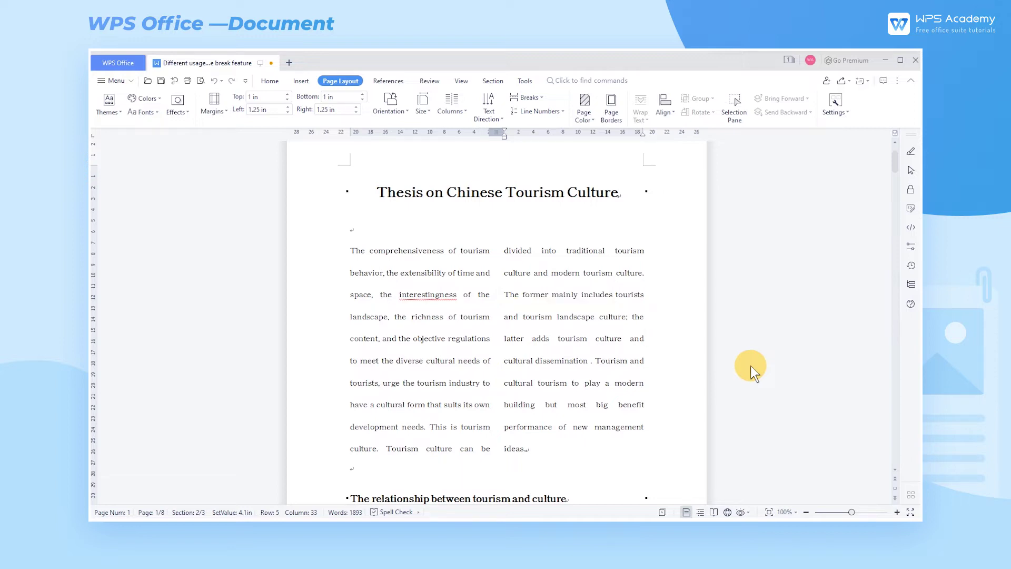
- Insert a column break before 'The former mainly includes tourists' to begin the second column
{"action": "left_click", "coordinate": [506, 295]}
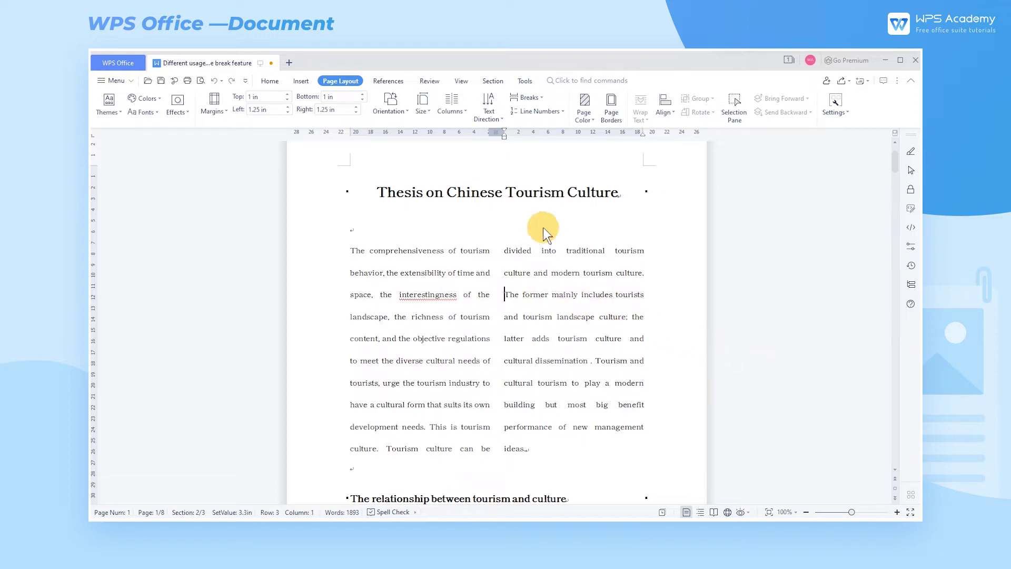
{"action": "left_click", "coordinate": [529, 98]}
{"action": "left_click", "coordinate": [541, 127]}
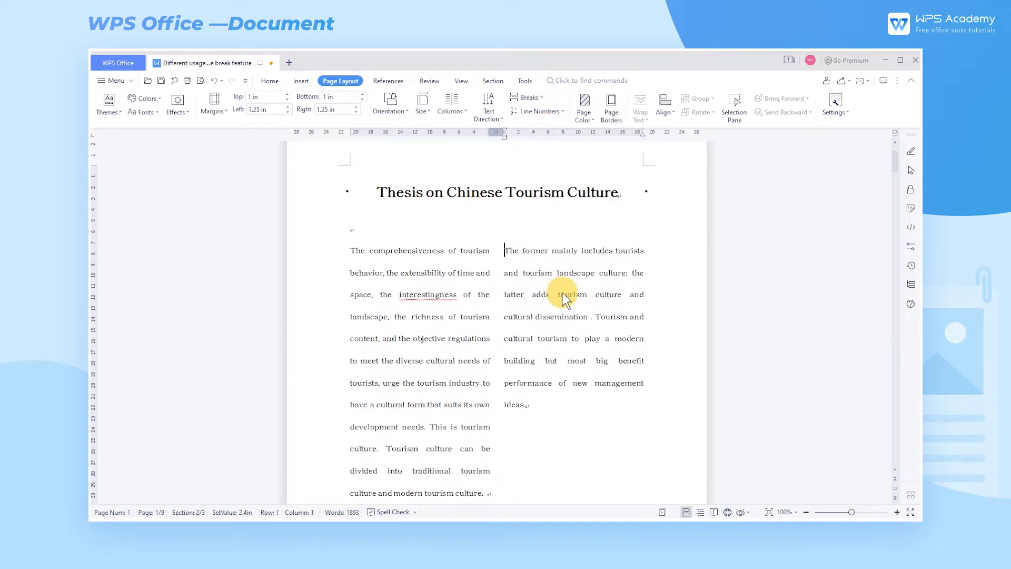
{"action": "scroll", "coordinate": [563, 293], "scroll_direction": "down", "scroll_amount": 3}
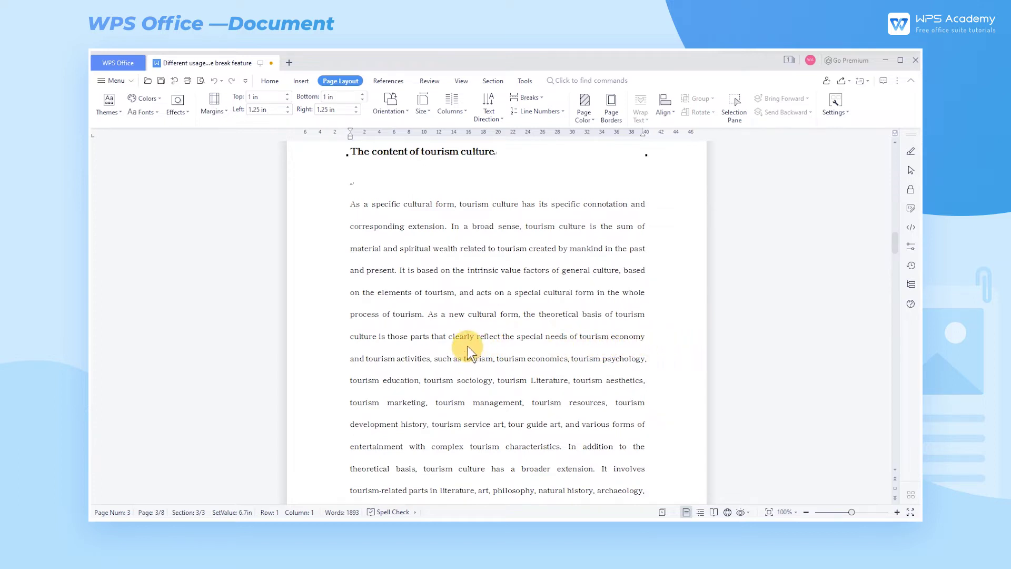
- Insert a text wrapping break before 'As a new cultural form'
{"action": "left_click", "coordinate": [427, 315]}
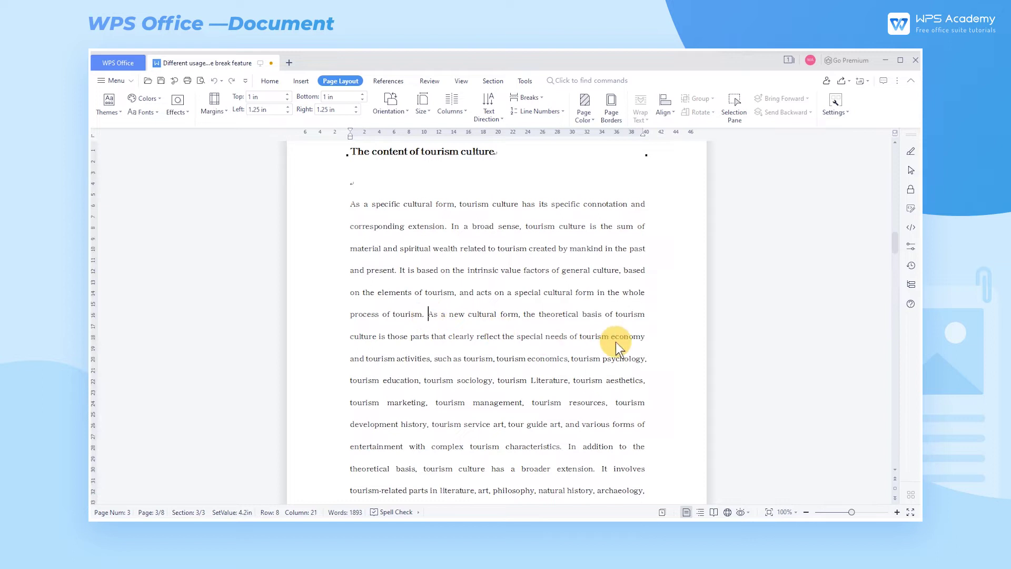
{"action": "left_click", "coordinate": [533, 100]}
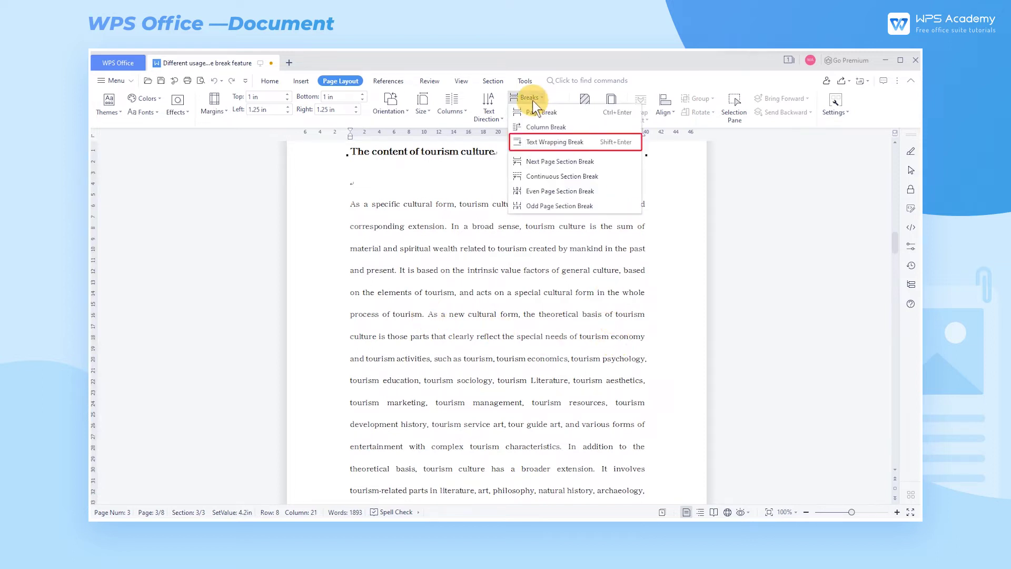
{"action": "left_click", "coordinate": [549, 142]}
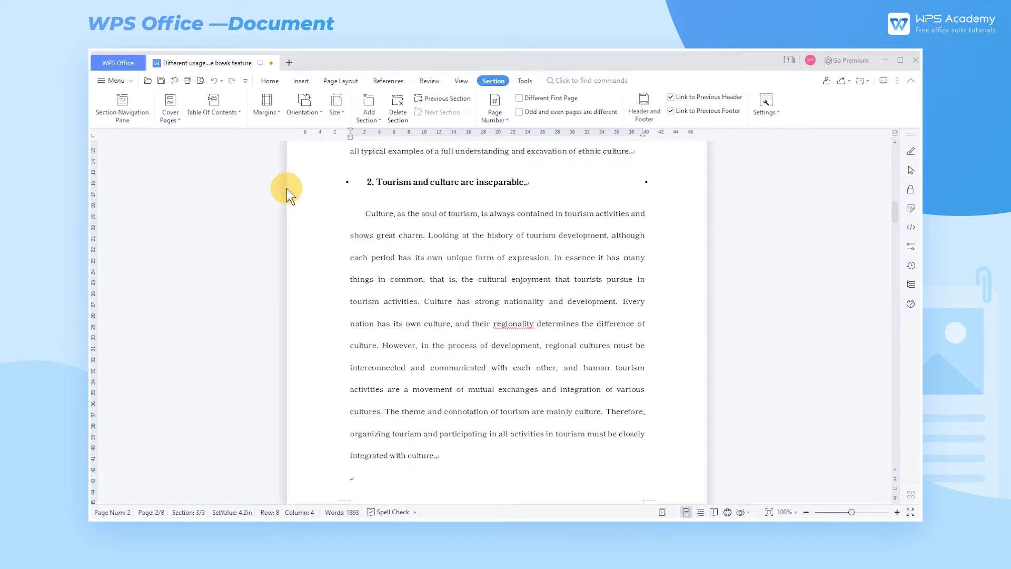
- Insert a Next Page section break before '2. Tourism and culture are inseparable.'
{"action": "left_click", "coordinate": [125, 113]}
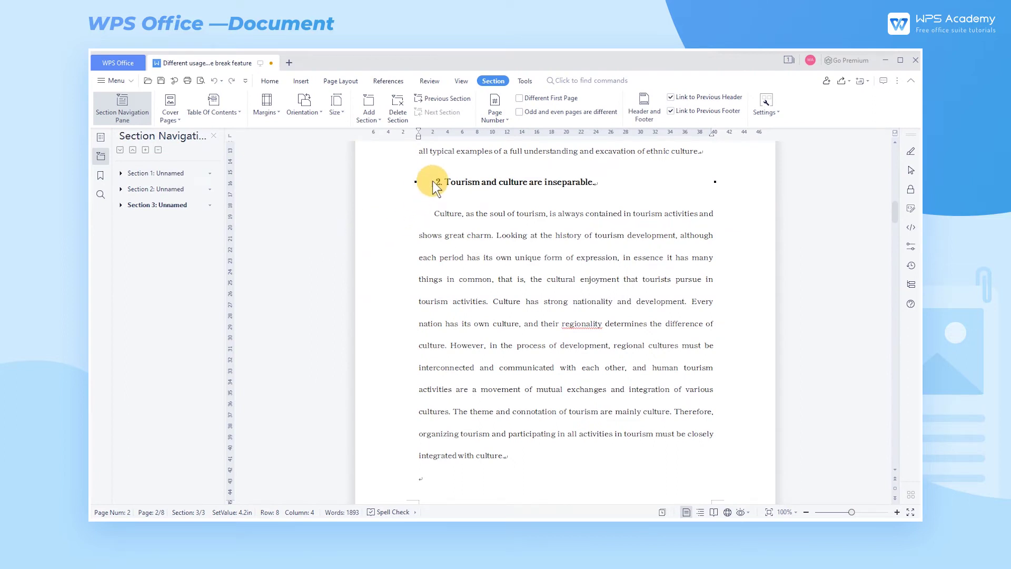
{"action": "left_click", "coordinate": [336, 81]}
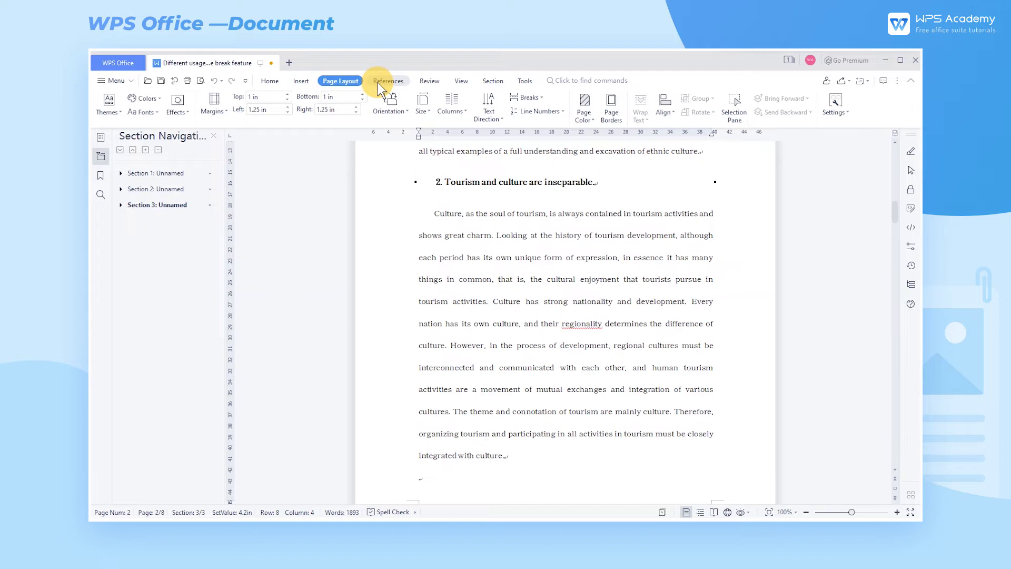
{"action": "left_click", "coordinate": [529, 97]}
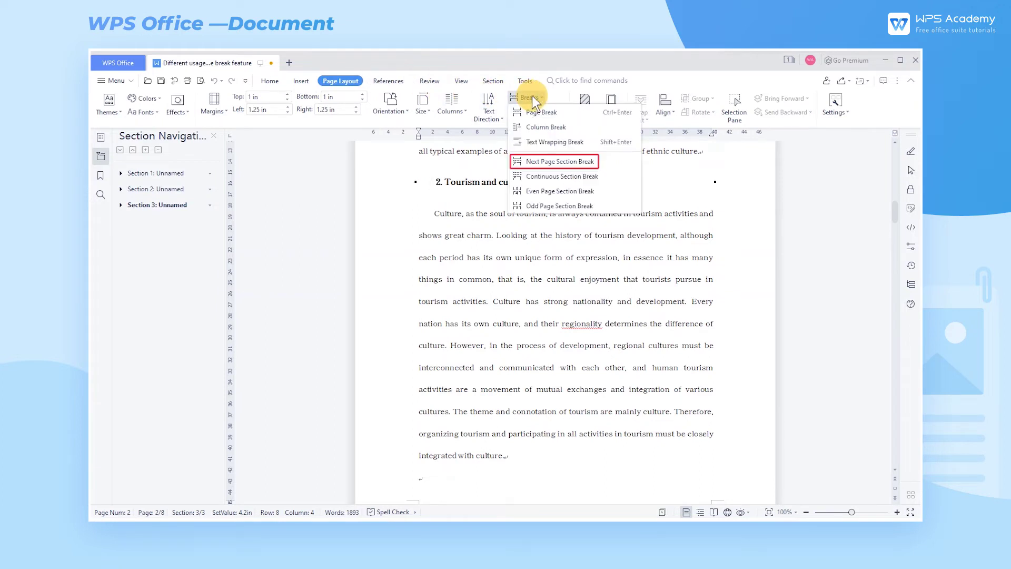
{"action": "left_click", "coordinate": [542, 160]}
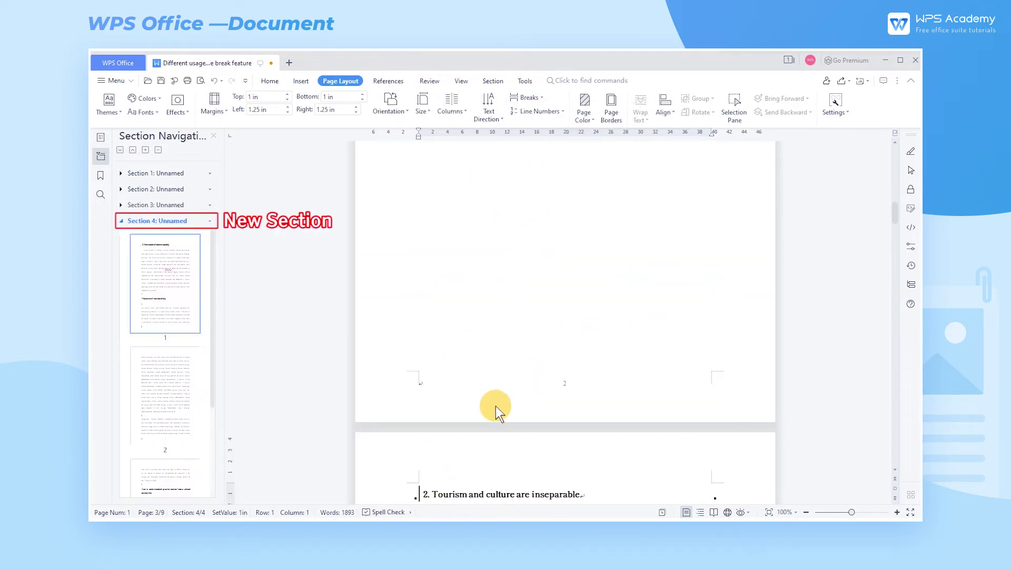
{"action": "scroll", "coordinate": [495, 406], "scroll_direction": "down", "scroll_amount": 5}
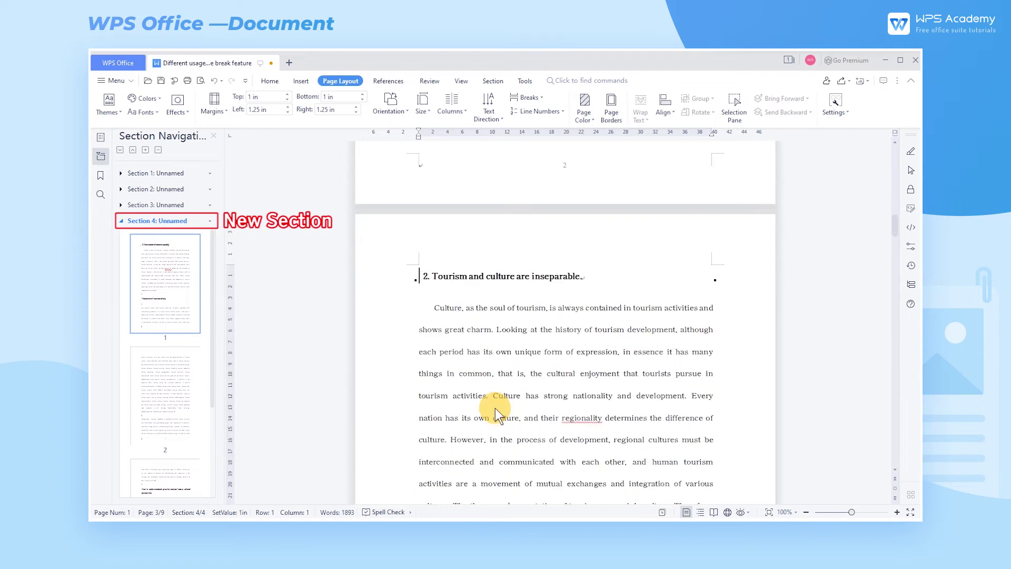
{"action": "scroll", "coordinate": [496, 409], "scroll_direction": "down", "scroll_amount": 2}
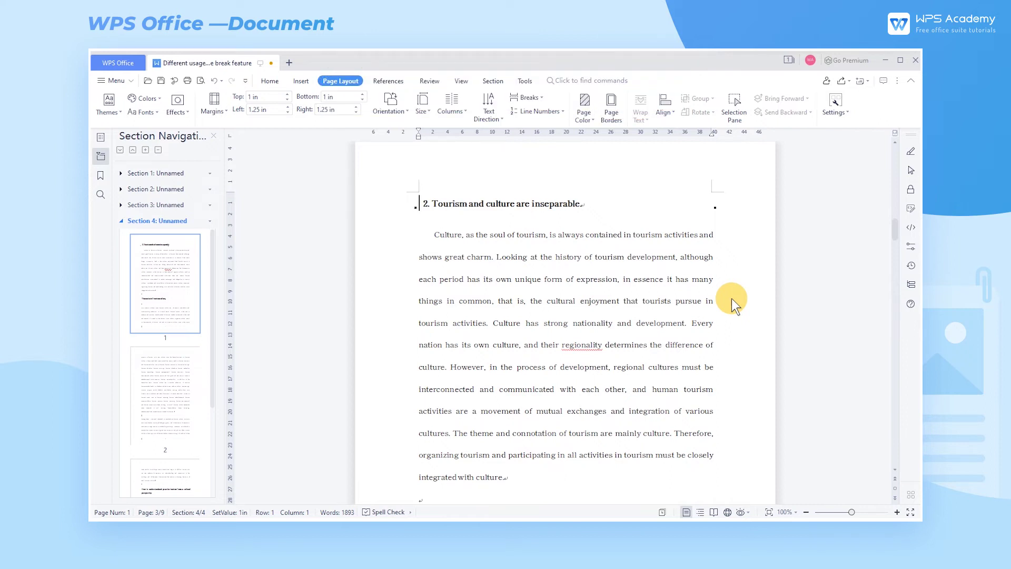
- Insert a Continuous section break before 'The content of tourism culture'
{"action": "scroll", "coordinate": [732, 297], "scroll_direction": "down", "scroll_amount": 5}
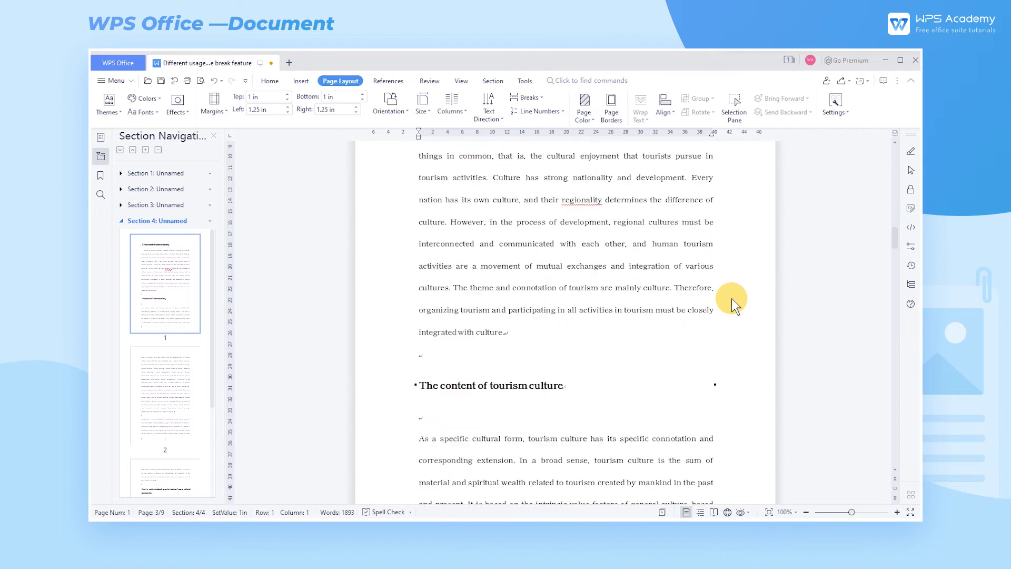
{"action": "scroll", "coordinate": [732, 298], "scroll_direction": "down", "scroll_amount": 1}
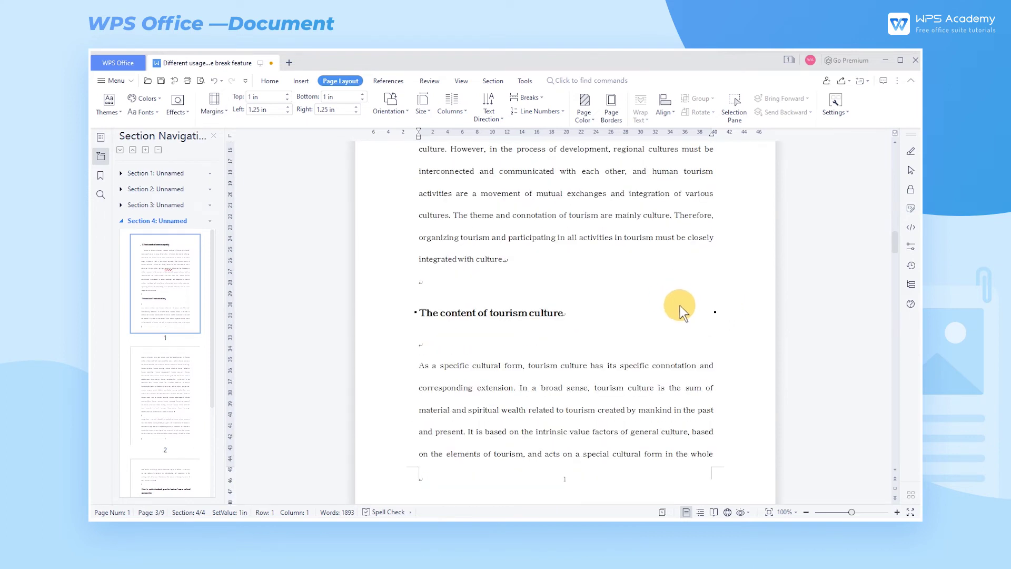
{"action": "scroll", "coordinate": [701, 309], "scroll_direction": "down", "scroll_amount": 1}
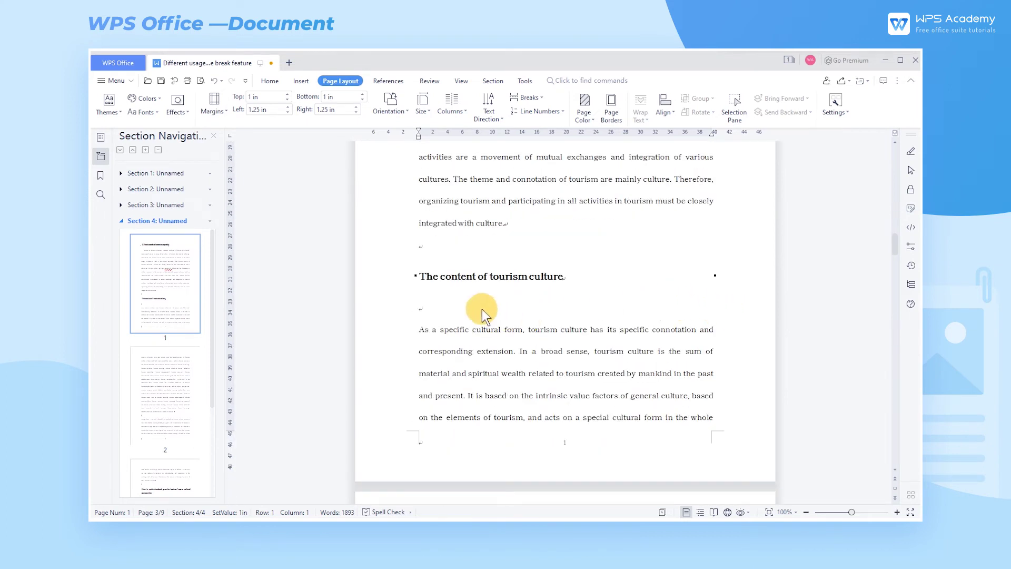
{"action": "left_click", "coordinate": [419, 276]}
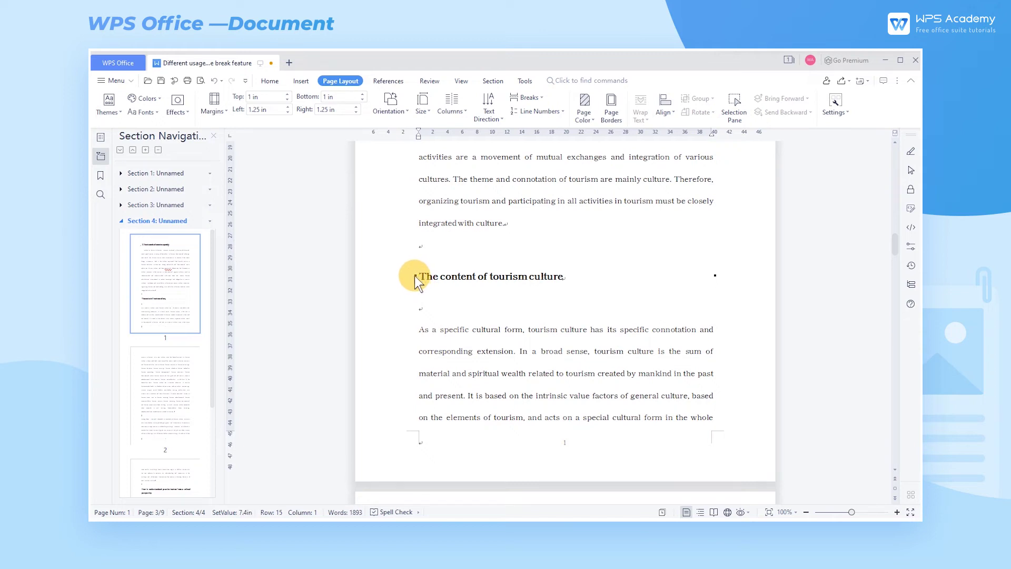
{"action": "left_click", "coordinate": [527, 97]}
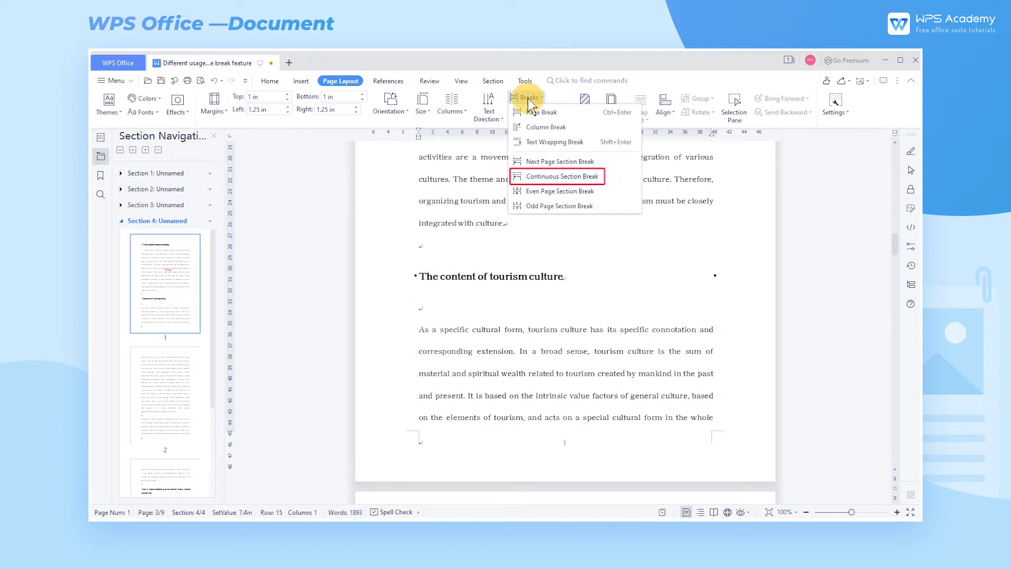
{"action": "left_click", "coordinate": [552, 179]}
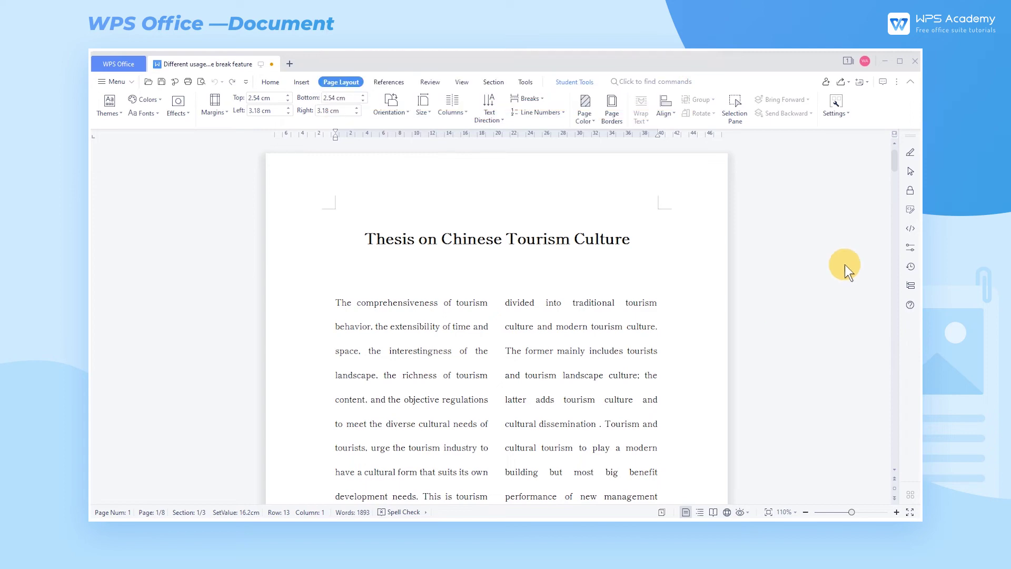
- Insert an Odd Page section break before 'Elective experience of tourism culture', moving it to page 9
{"action": "left_click_drag", "start_coordinate": [895, 161], "coordinate": [871, 404]}
{"action": "scroll", "coordinate": [666, 355], "scroll_direction": "down", "scroll_amount": 3}
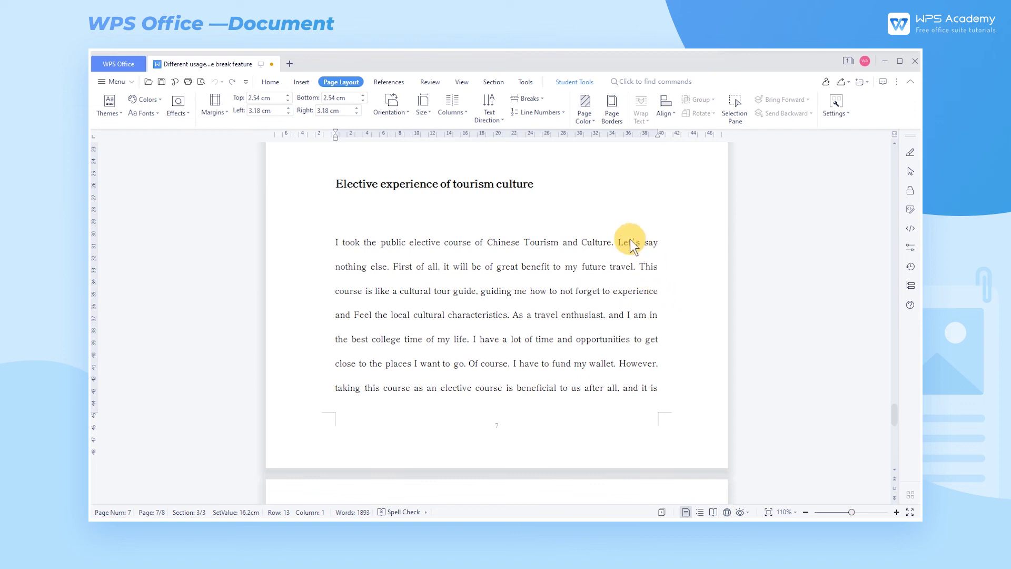
{"action": "left_click", "coordinate": [543, 98]}
{"action": "left_click", "coordinate": [553, 206]}
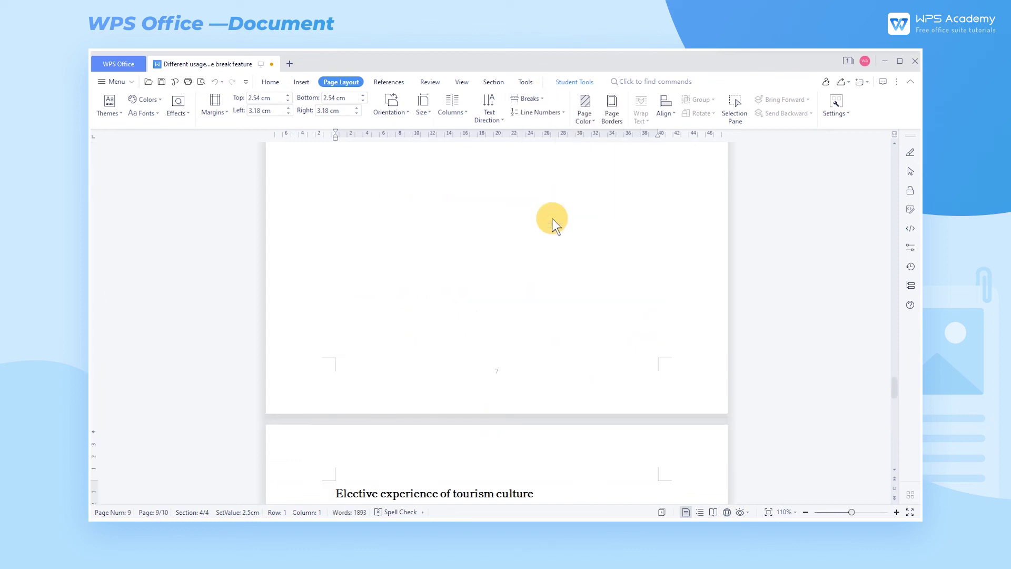
{"action": "scroll", "coordinate": [548, 401], "scroll_direction": "down", "scroll_amount": 5}
{"action": "scroll", "coordinate": [547, 400], "scroll_direction": "down", "scroll_amount": 6}
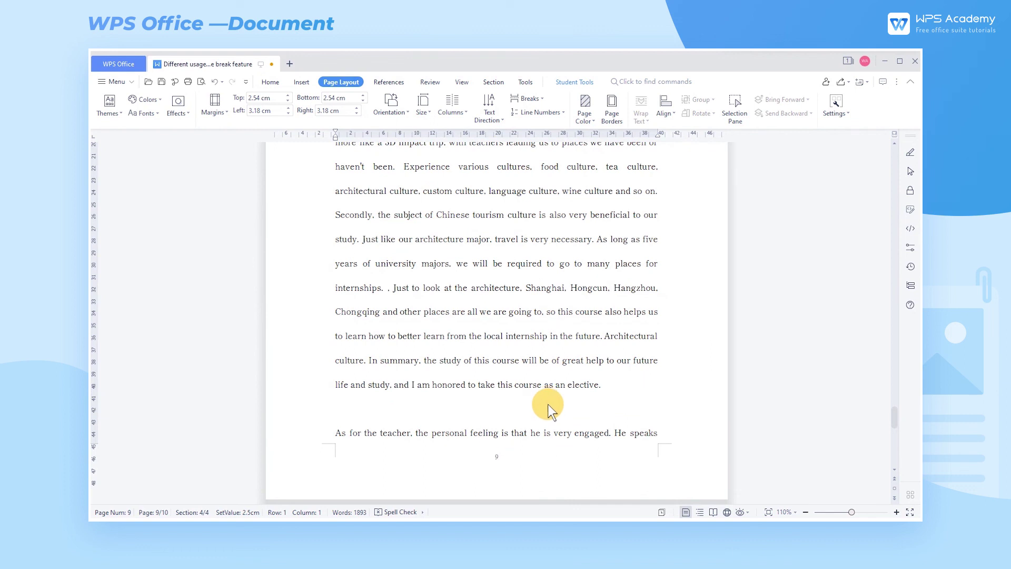
{"action": "scroll", "coordinate": [547, 405], "scroll_direction": "down", "scroll_amount": 12}
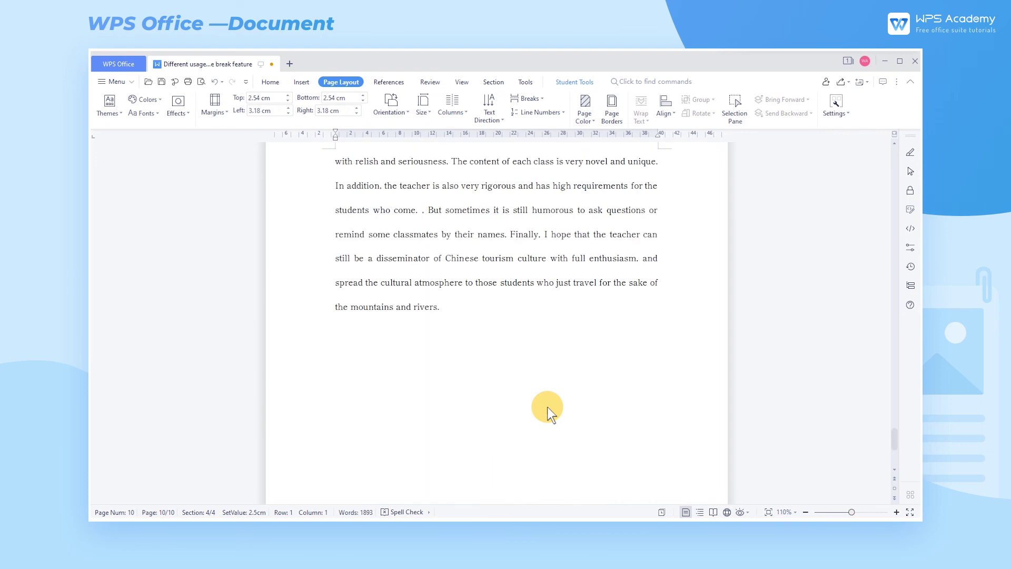
{"action": "scroll", "coordinate": [547, 411], "scroll_direction": "up", "scroll_amount": 10}
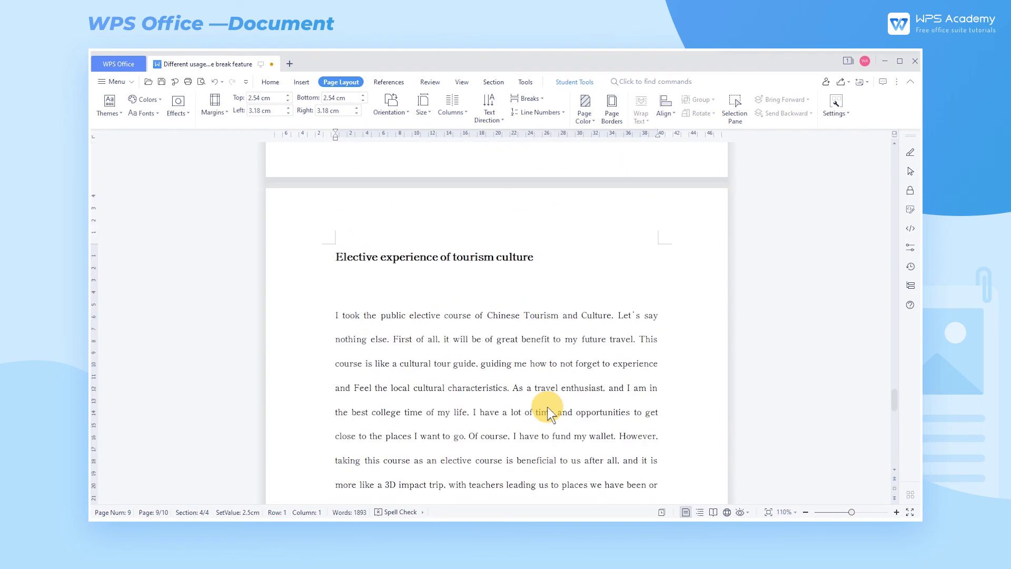
{"action": "scroll", "coordinate": [547, 411], "scroll_direction": "up", "scroll_amount": 3}
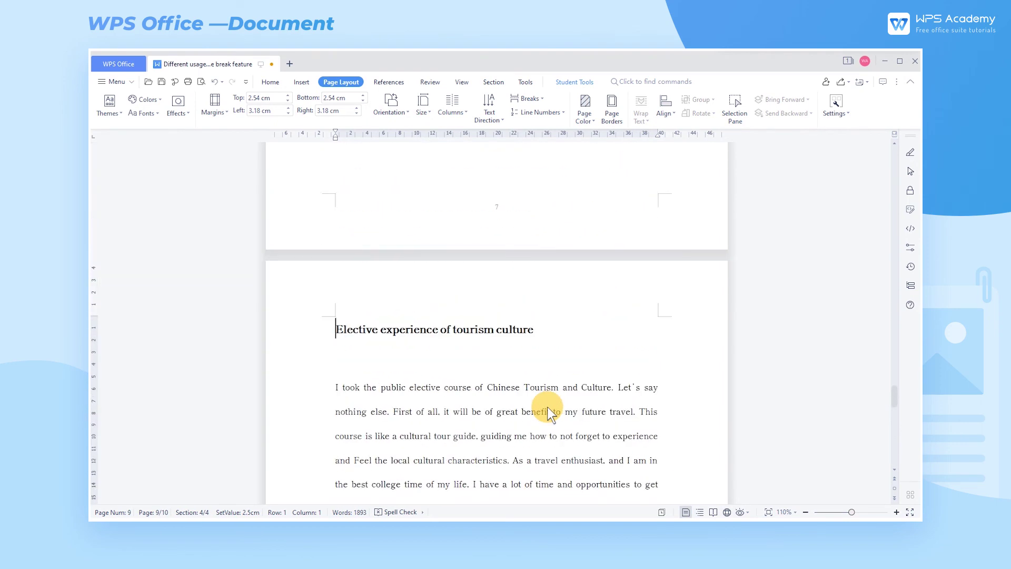